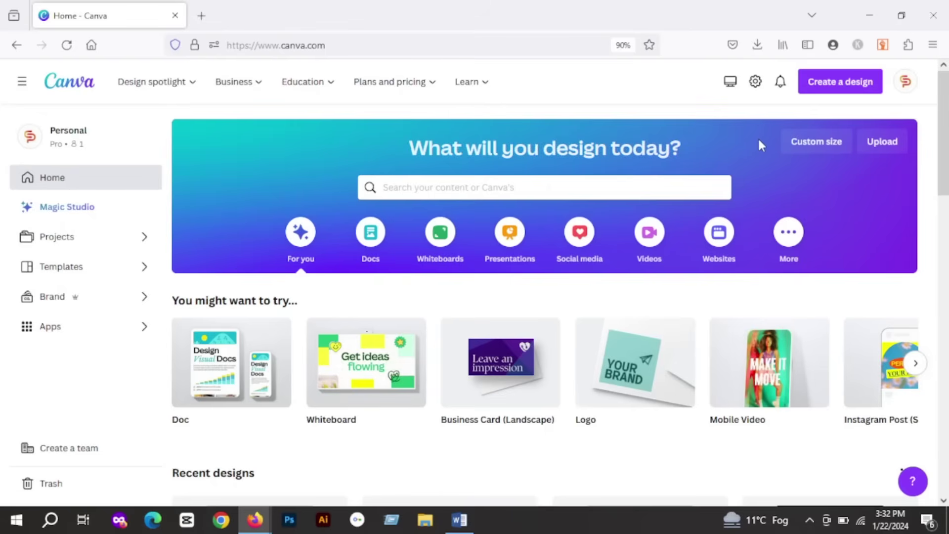
- Create a custom-size blank design measuring 2000 px wide by 2000 px high
left_click(813, 88)
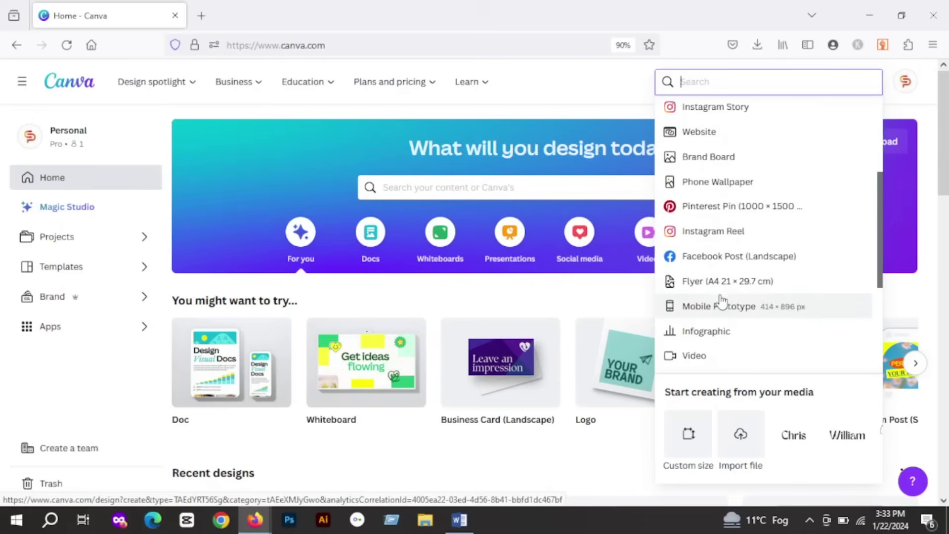
scroll(724, 287, "up", 5)
left_click(687, 445)
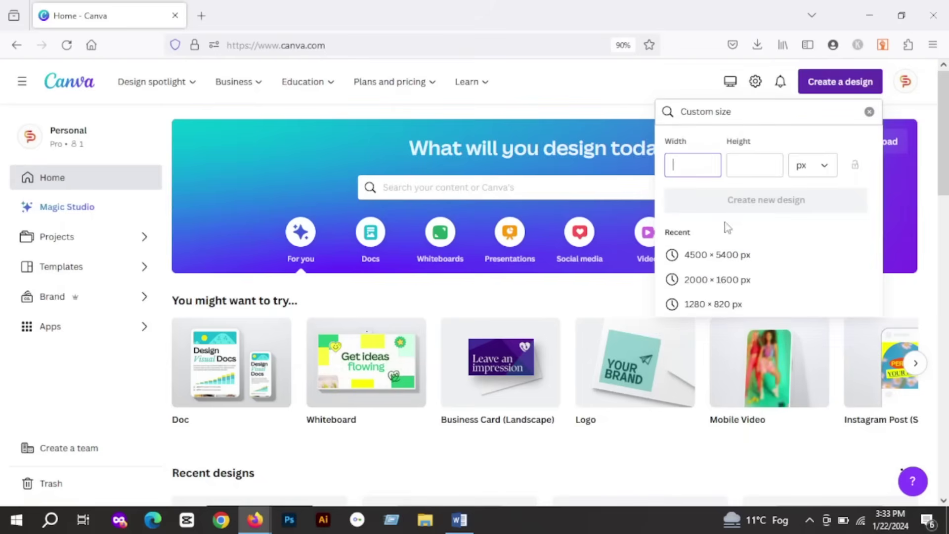
type("2000")
key("Tab")
type("2")
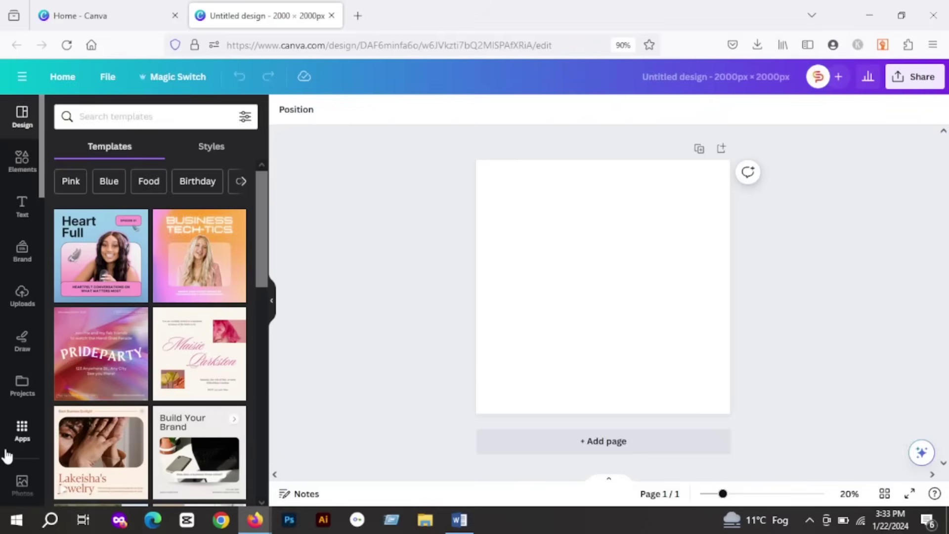
- Search Apps for 'typecraft' and open the TypeCraft app
left_click(23, 429)
type("typecraft")
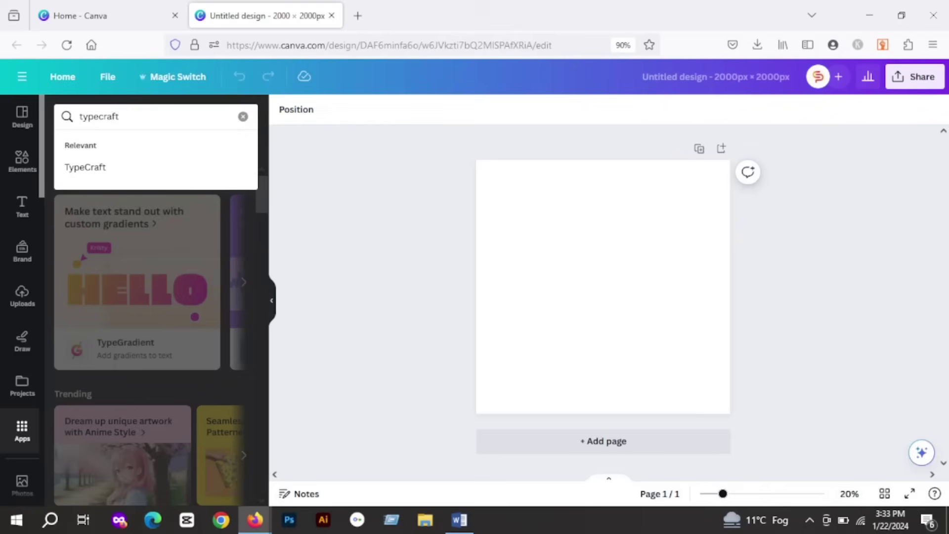
left_click(84, 166)
left_click(77, 165)
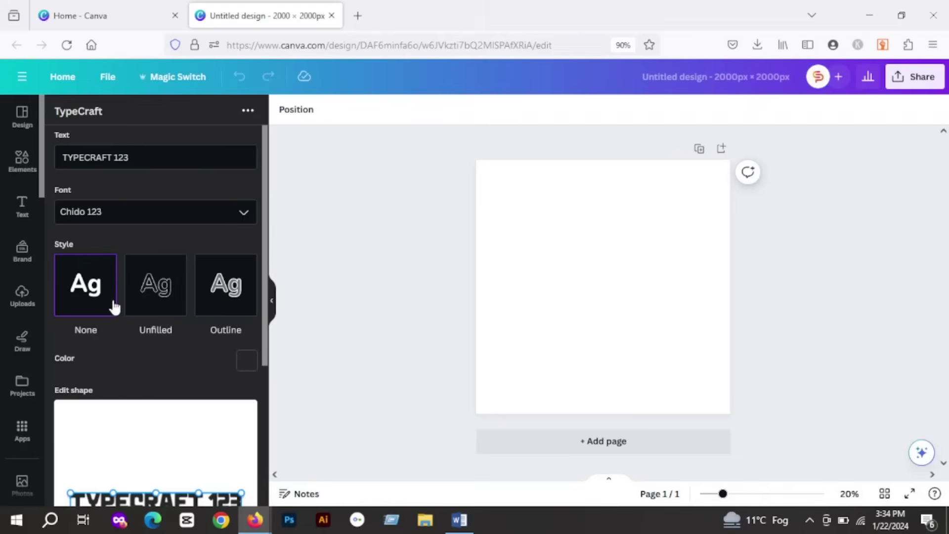
- Check the lettering's Color picker and look through TypeCraft's settings
scroll(165, 270, "down", 2)
left_click(247, 292)
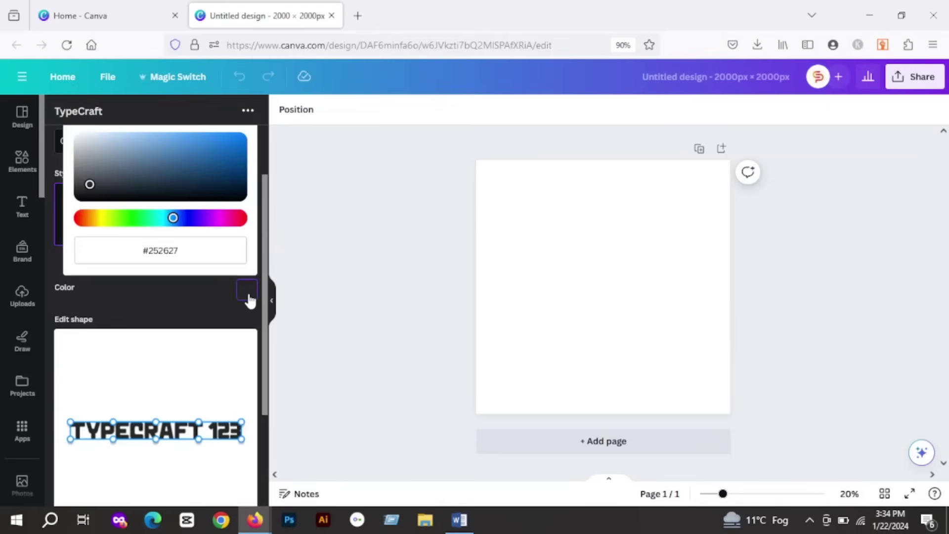
left_click(180, 299)
scroll(180, 299, "down", 4)
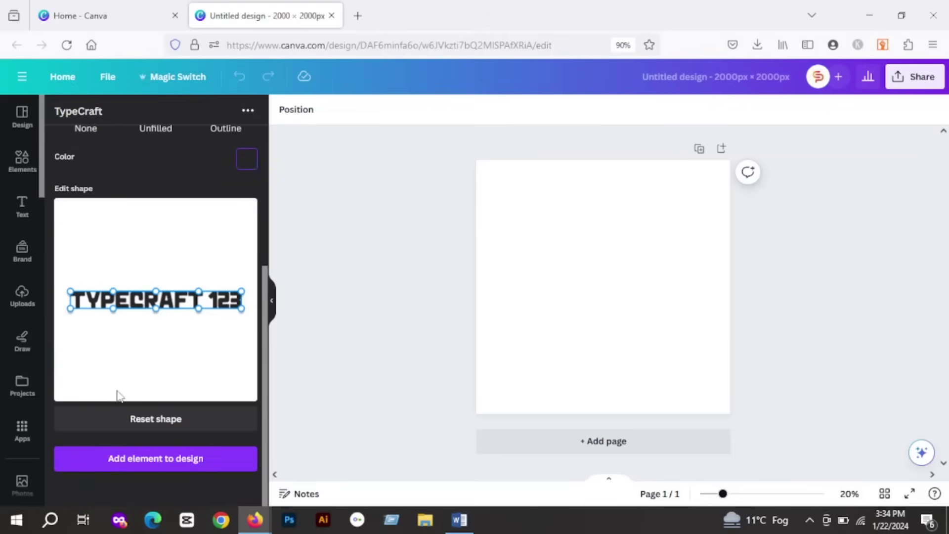
scroll(130, 305, "up", 6)
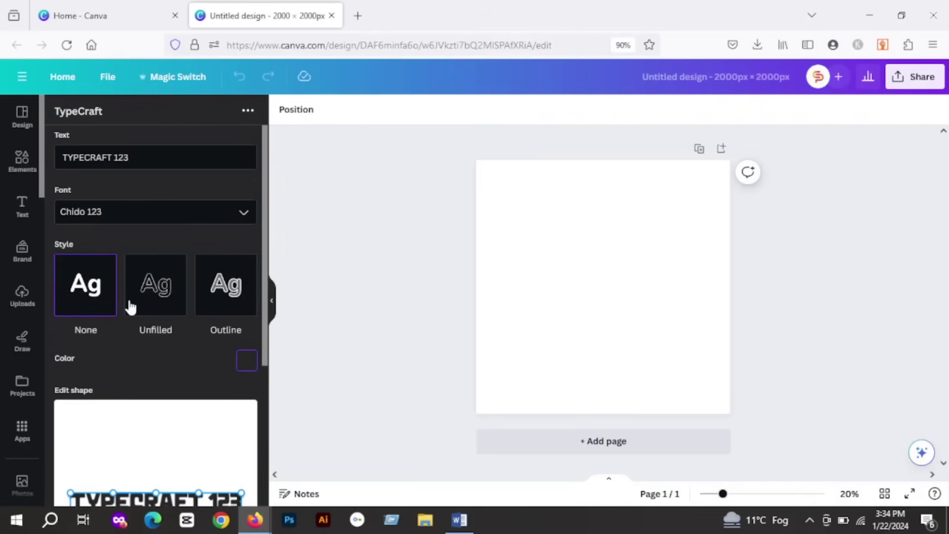
scroll(148, 305, "down", 6)
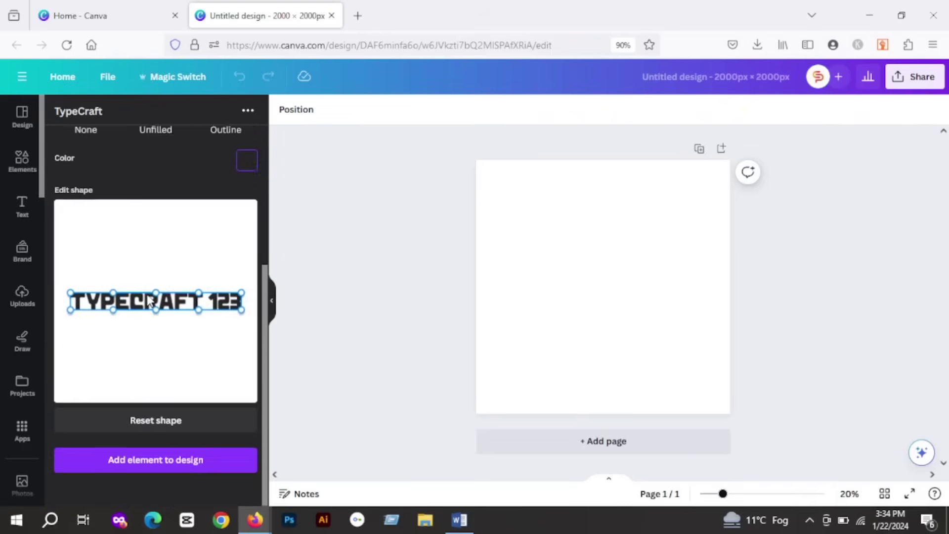
- Change the sample text to TYPECRAFT and set its font to Fabulous Party 123
scroll(125, 158, "up", 6)
double_click(125, 157)
key("BackSpace")
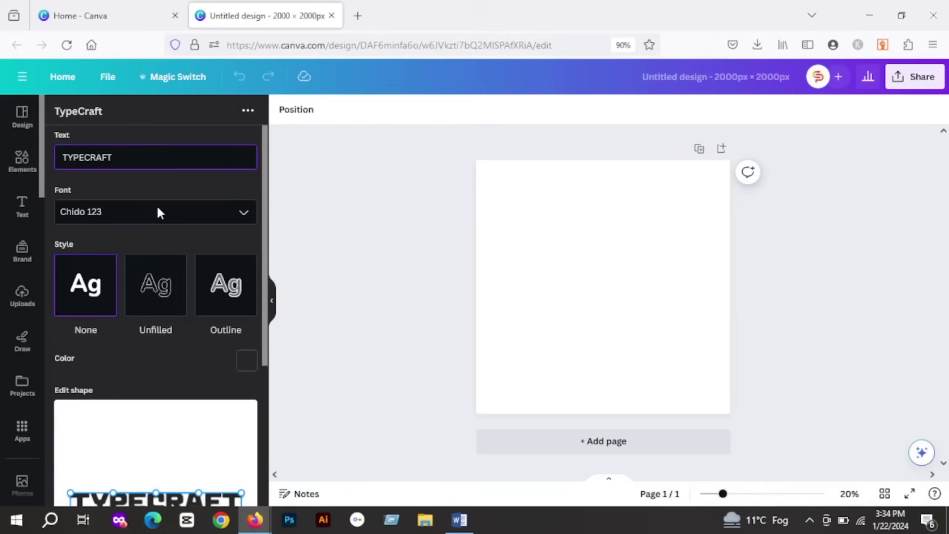
left_click(250, 213)
scroll(208, 253, "down", 5)
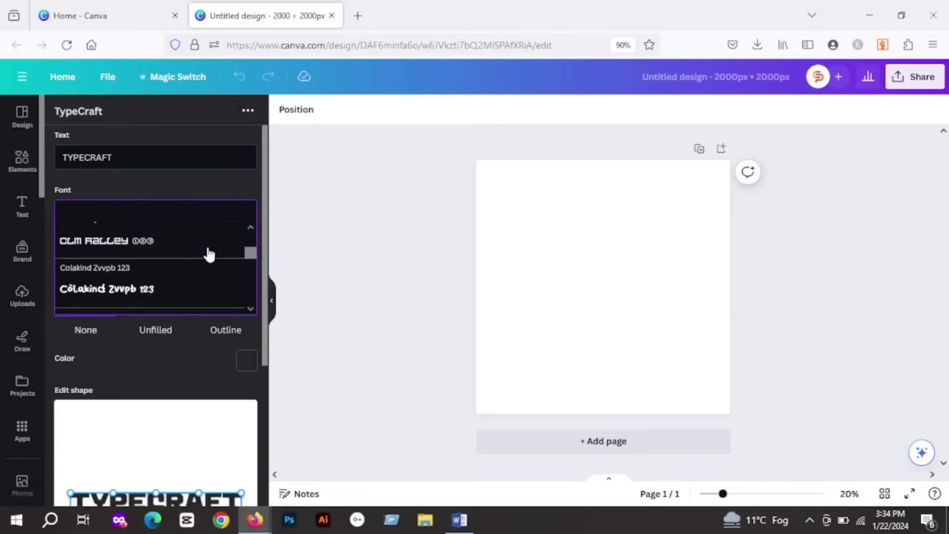
scroll(209, 255, "down", 8)
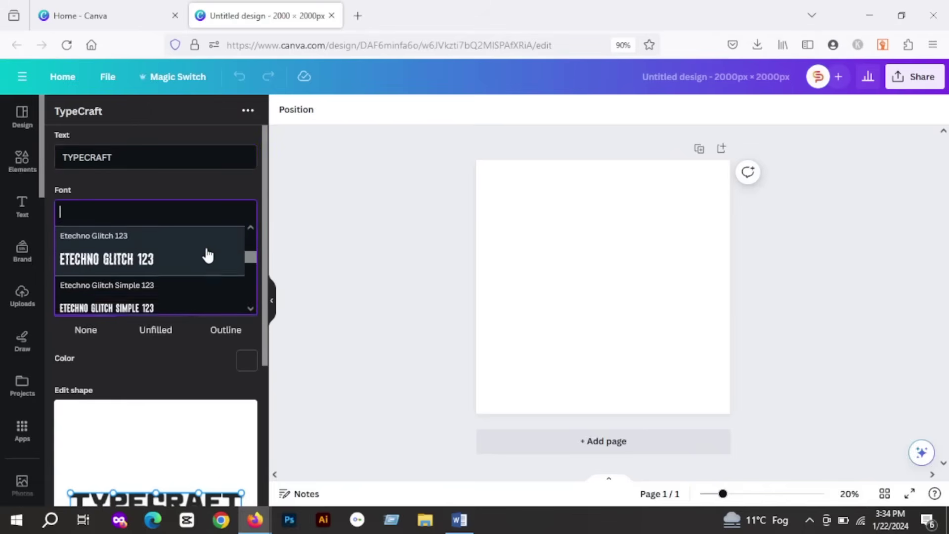
scroll(208, 255, "down", 3)
left_click(207, 255)
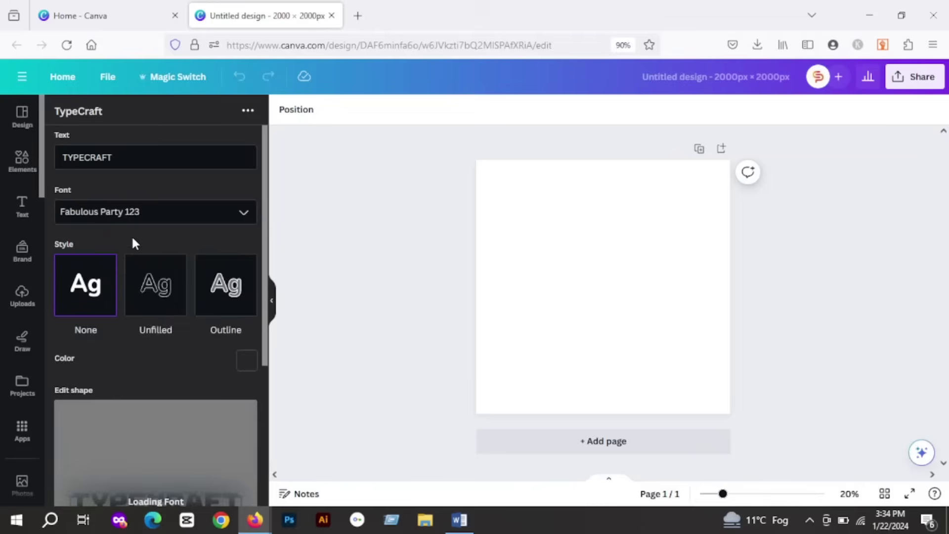
scroll(112, 256, "down", 4)
- Warp the lettering into a tall wavy shape and add it to the design
left_click_drag(114, 308, 117, 354)
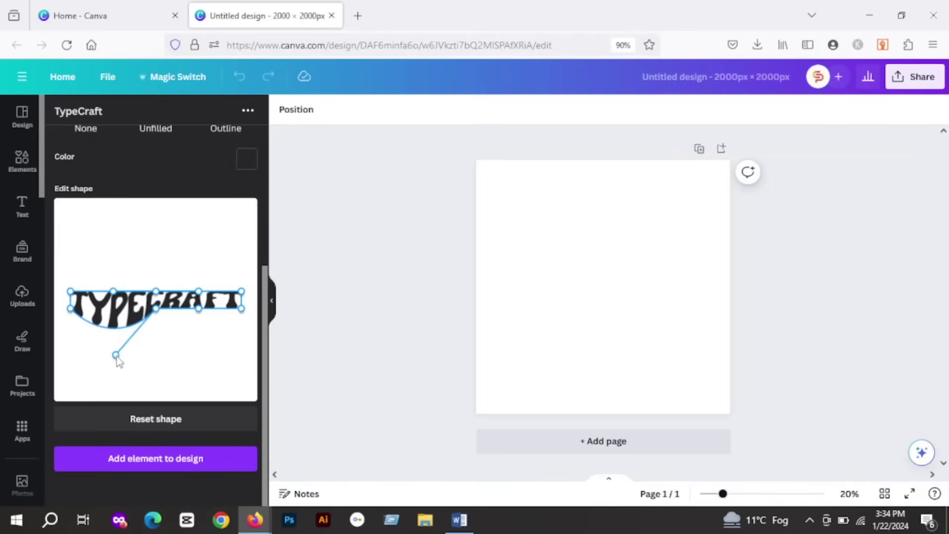
left_click_drag(199, 309, 184, 374)
left_click_drag(117, 355, 71, 262)
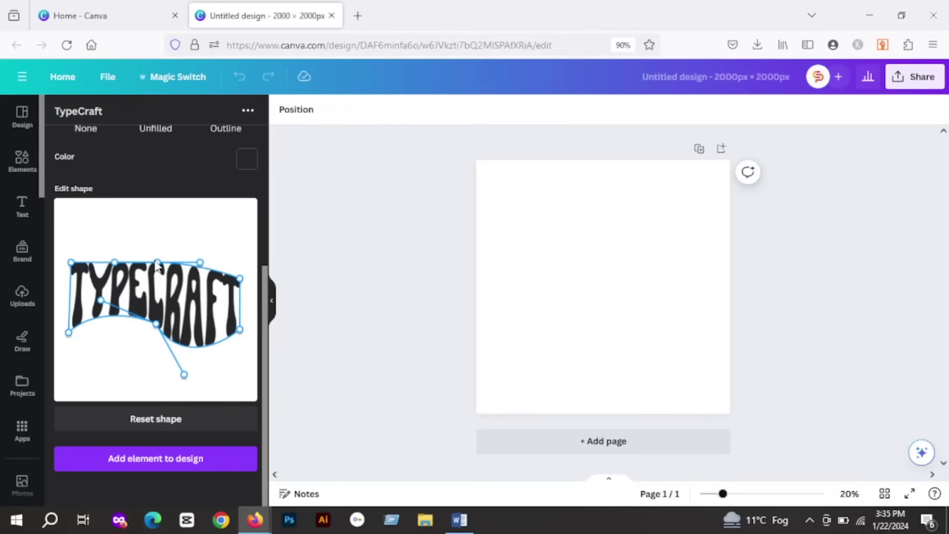
left_click_drag(240, 278, 240, 268)
left_click(152, 465)
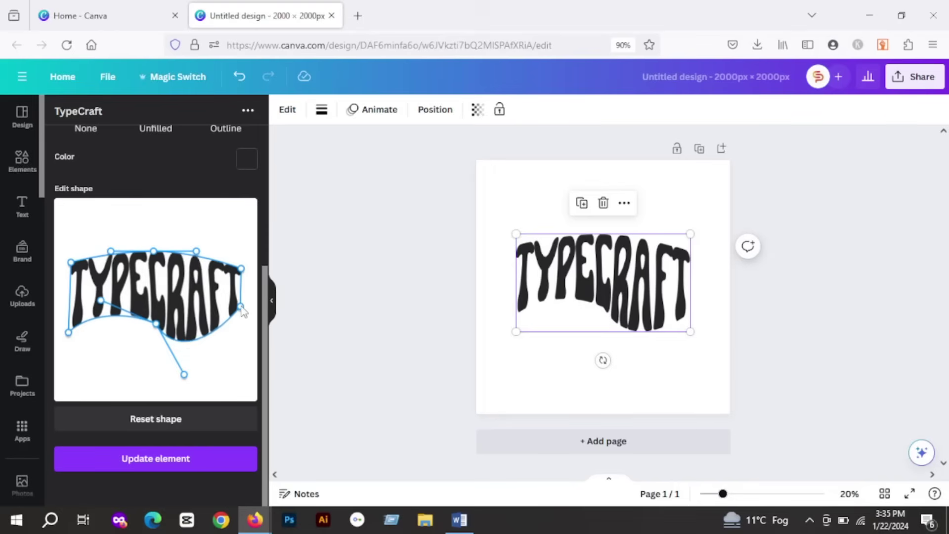
- Flatten the top and bottom curves of the TYPECRAFT warp and update the page element
left_click_drag(159, 319, 158, 312)
left_click_drag(183, 363, 205, 336)
left_click_drag(102, 292, 107, 307)
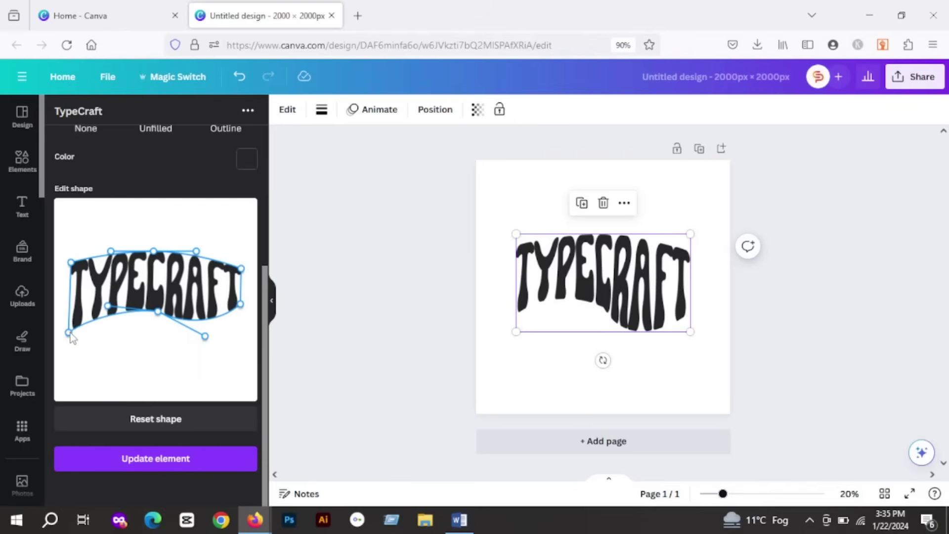
left_click_drag(69, 335, 72, 333)
left_click_drag(153, 252, 155, 267)
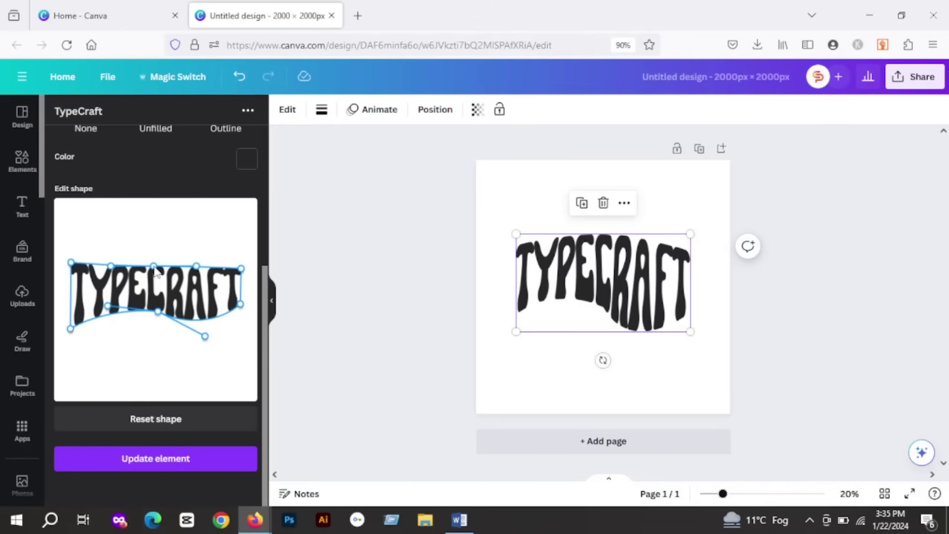
left_click(159, 461)
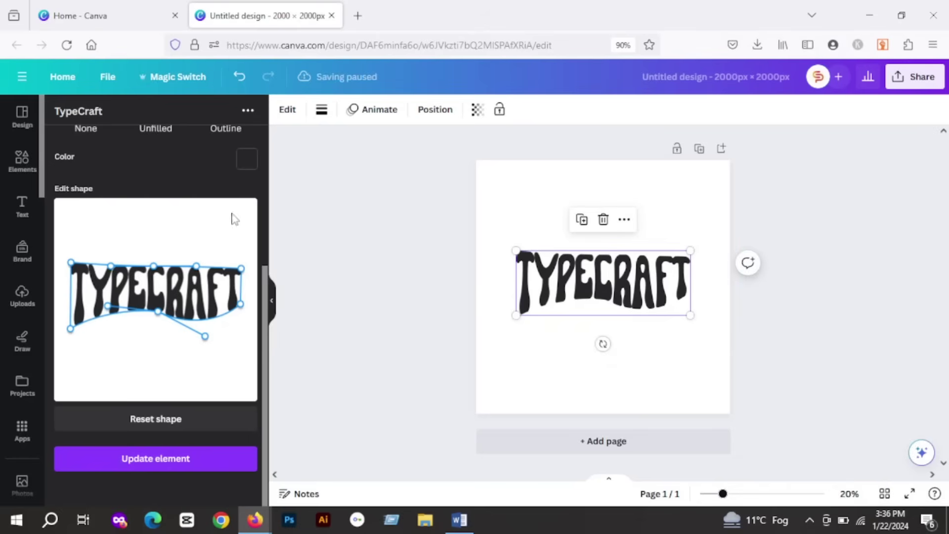
left_click(246, 161)
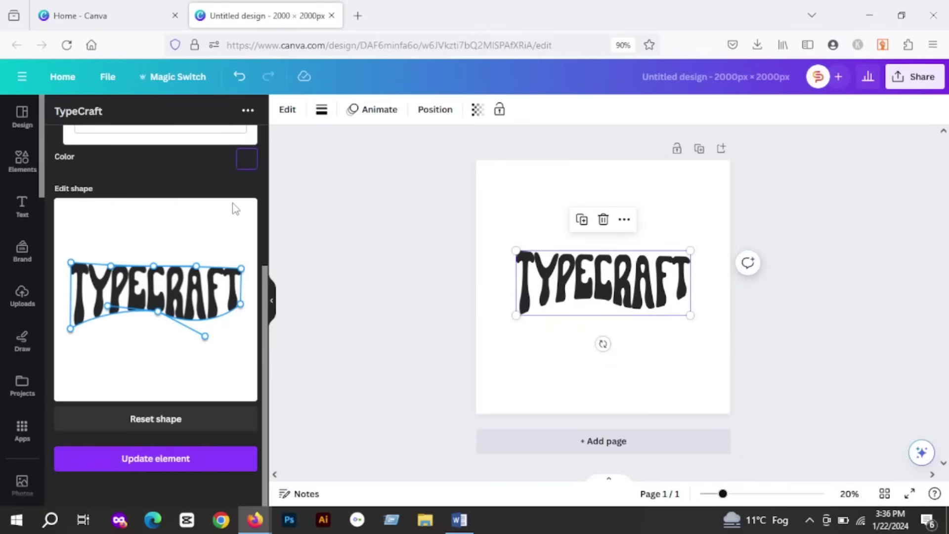
- Colour the TYPECRAFT lettering bright blue (#007fff) and update the element
scroll(233, 206, "up", 4)
left_click_drag(163, 234, 279, 198)
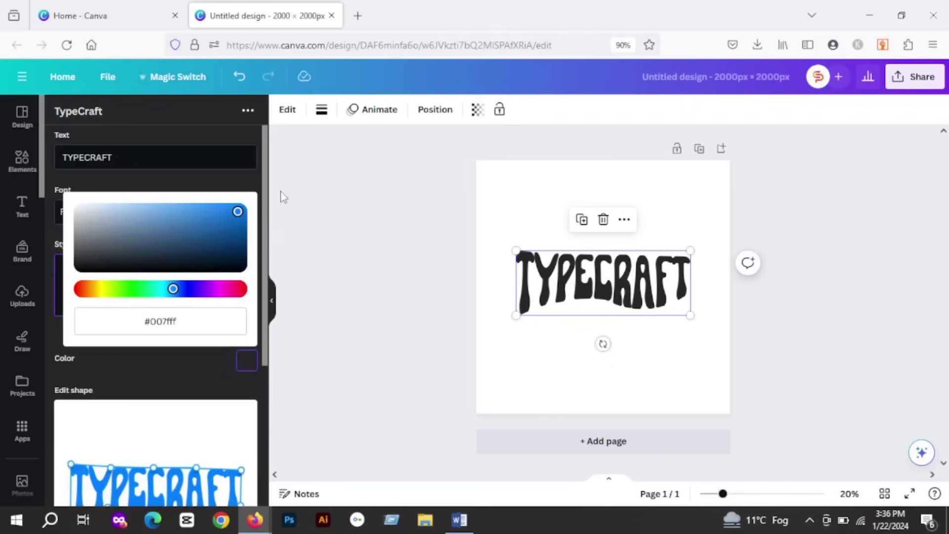
left_click(198, 366)
scroll(199, 364, "down", 4)
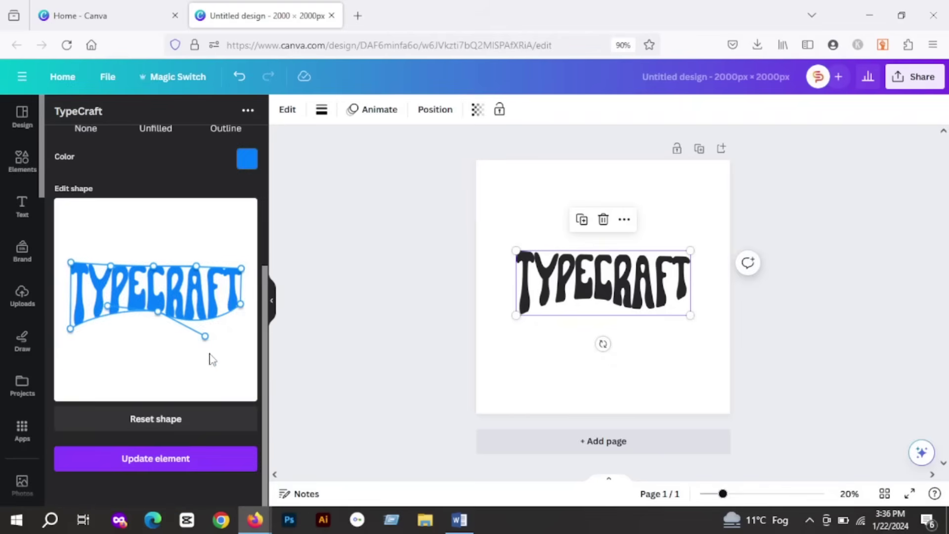
left_click(144, 468)
- Recolour the lettering orange and apply it to the page text
left_click(246, 160)
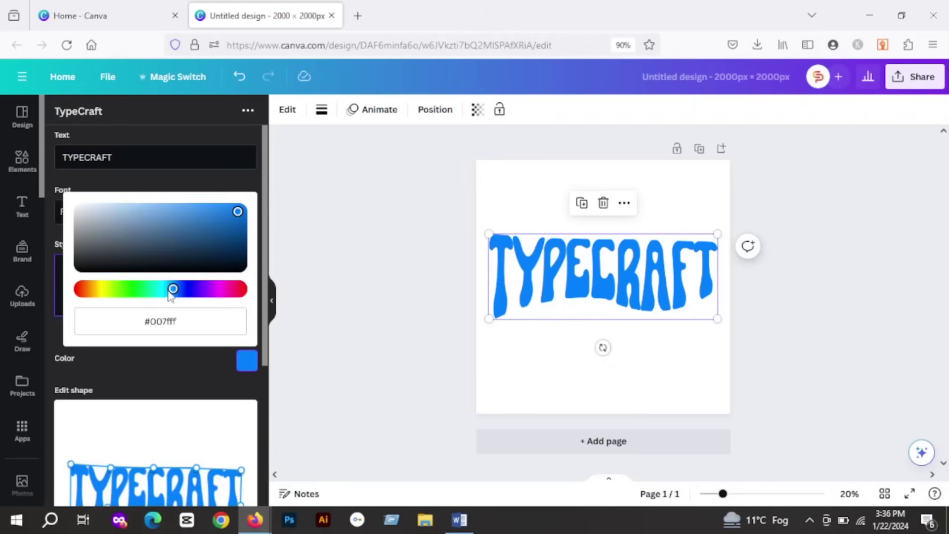
left_click_drag(170, 294, 97, 294)
left_click(210, 349)
scroll(197, 403, "down", 2)
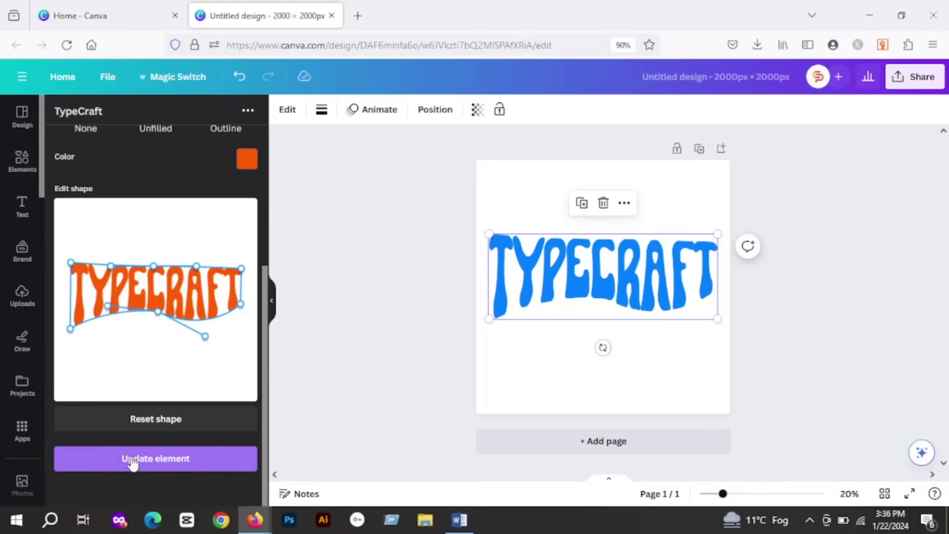
- Apply the reshaped TYPECRAFT text, then search Elements for 'groovy flowers'
left_click(132, 461)
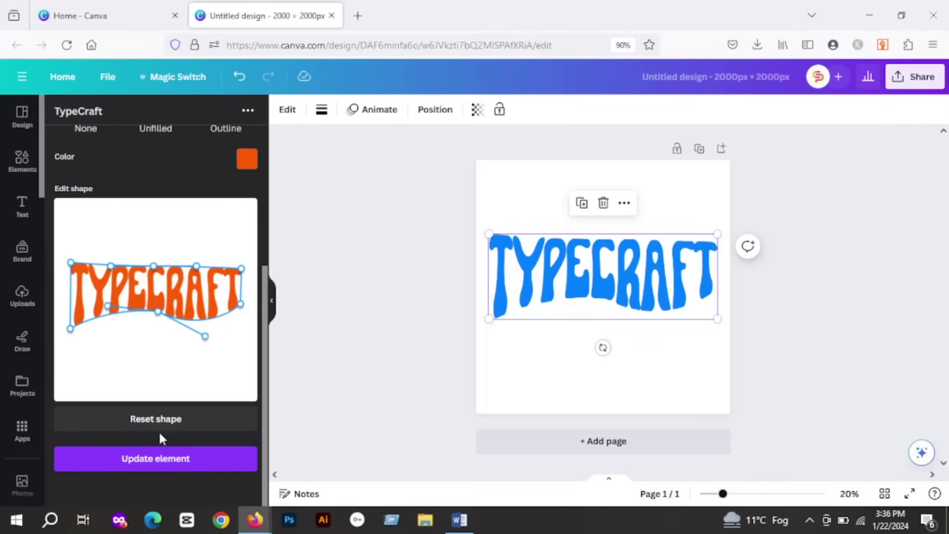
left_click(17, 167)
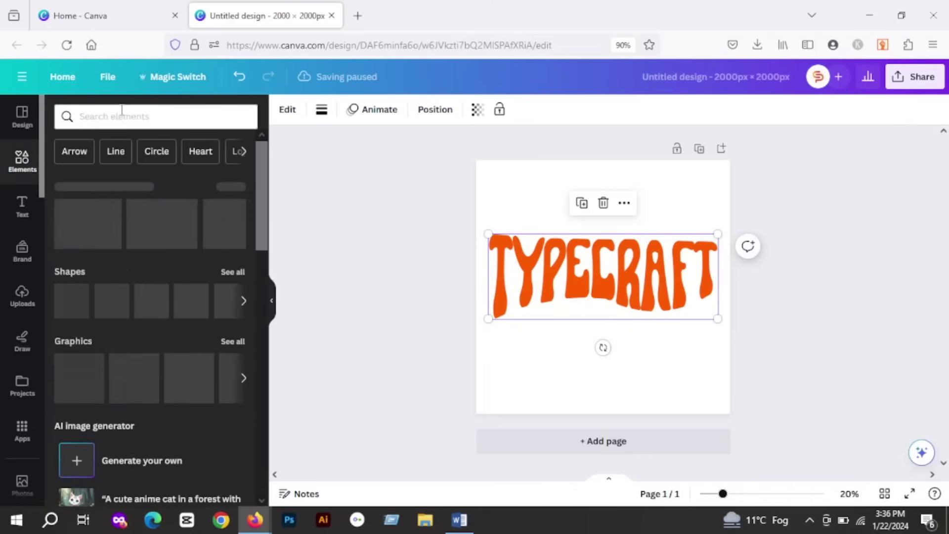
left_click(122, 112)
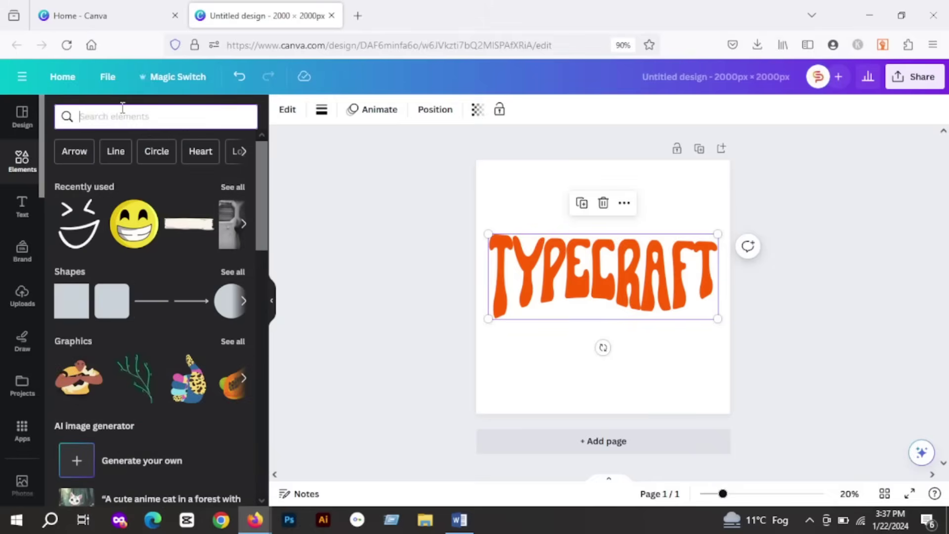
type("groovy")
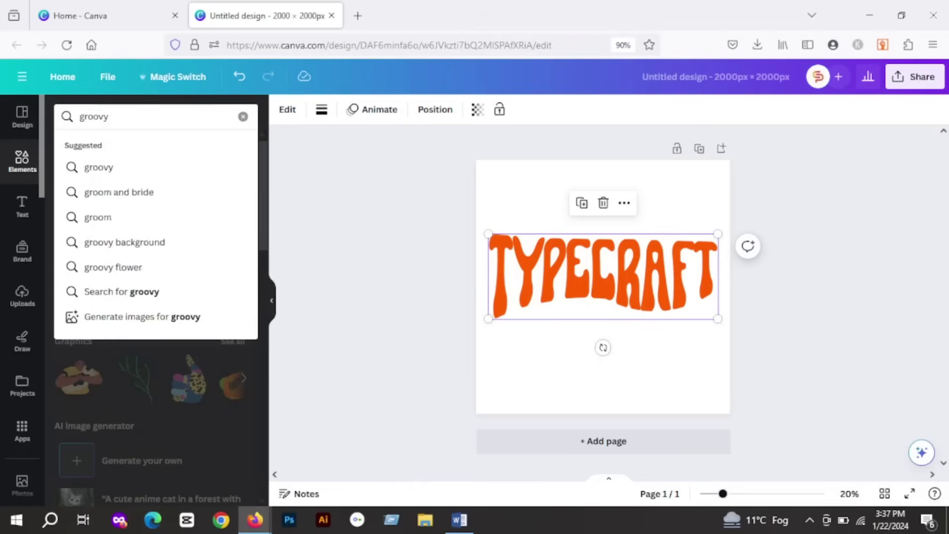
type(" flowers")
key("Return")
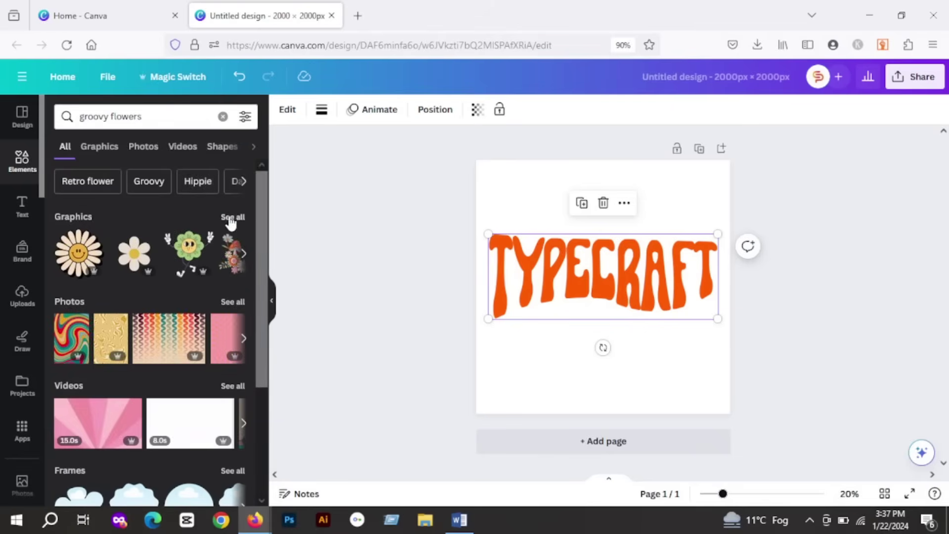
- Add a peach daisy and an orange groovy flower, positioning them on the lettering
left_click(232, 216)
scroll(222, 348, "down", 5)
left_click(216, 299)
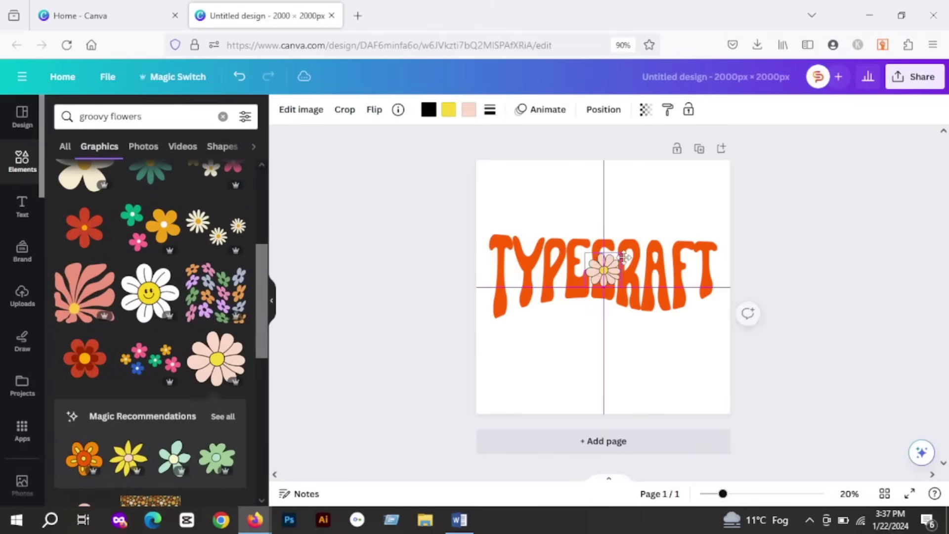
scroll(178, 329, "down", 5)
left_click(215, 321)
left_click_drag(653, 239, 544, 241)
left_click(664, 372)
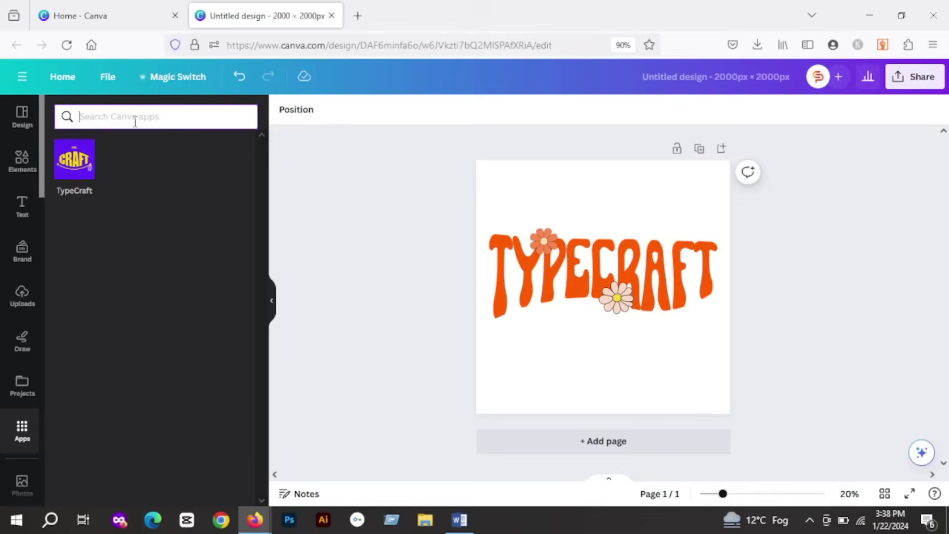
- Find and open the Background Eraser app from Apps
left_click(134, 118)
type("backgroun")
left_click(90, 168)
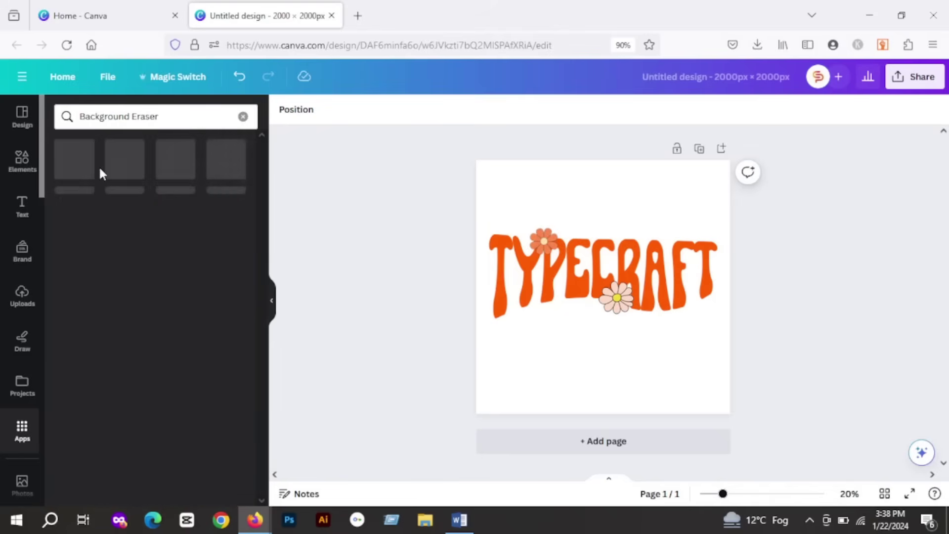
left_click(68, 160)
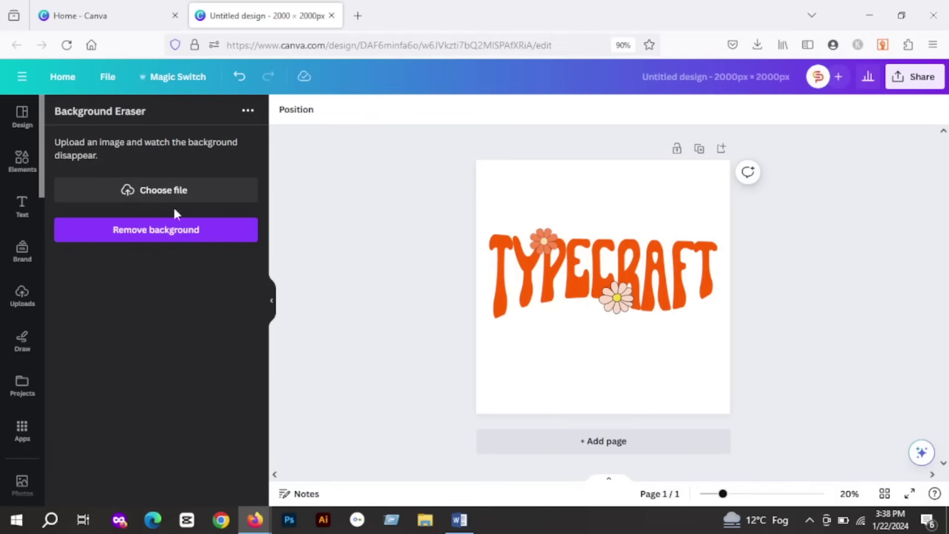
- Add a second page and remove the background from the woman's portrait photo
left_click(650, 449)
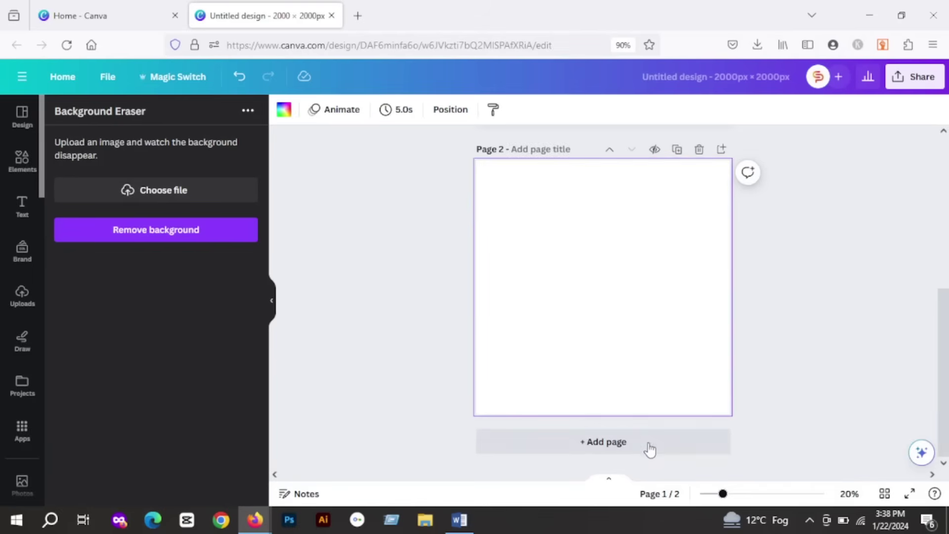
left_click(161, 193)
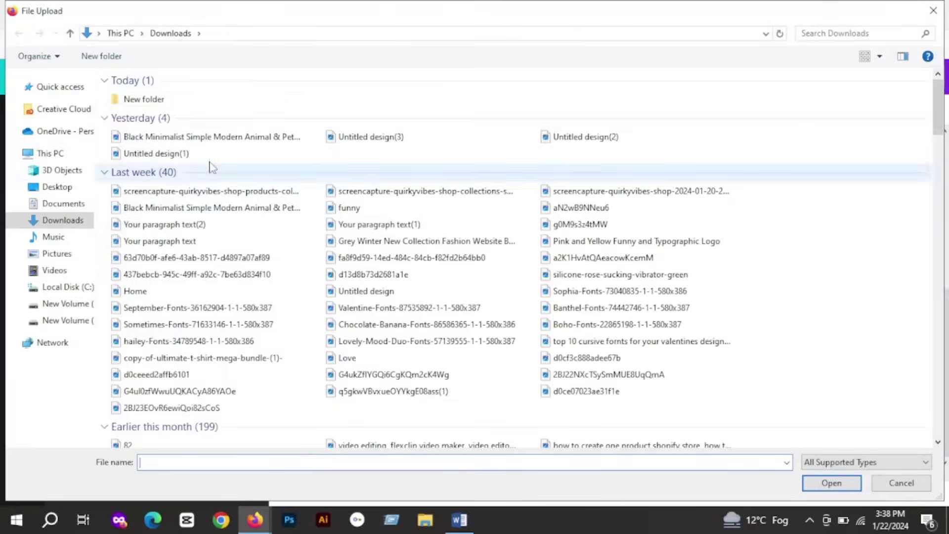
double_click(144, 99)
double_click(215, 128)
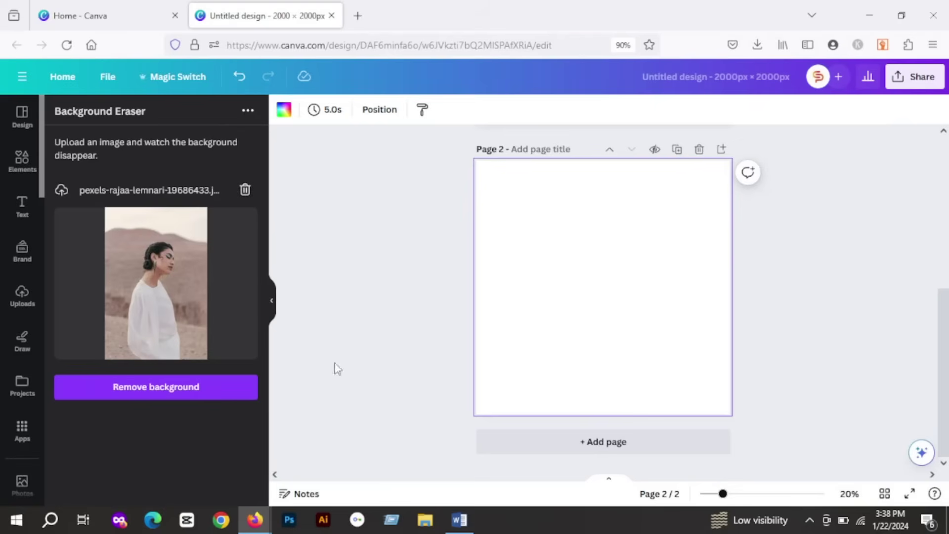
left_click(191, 396)
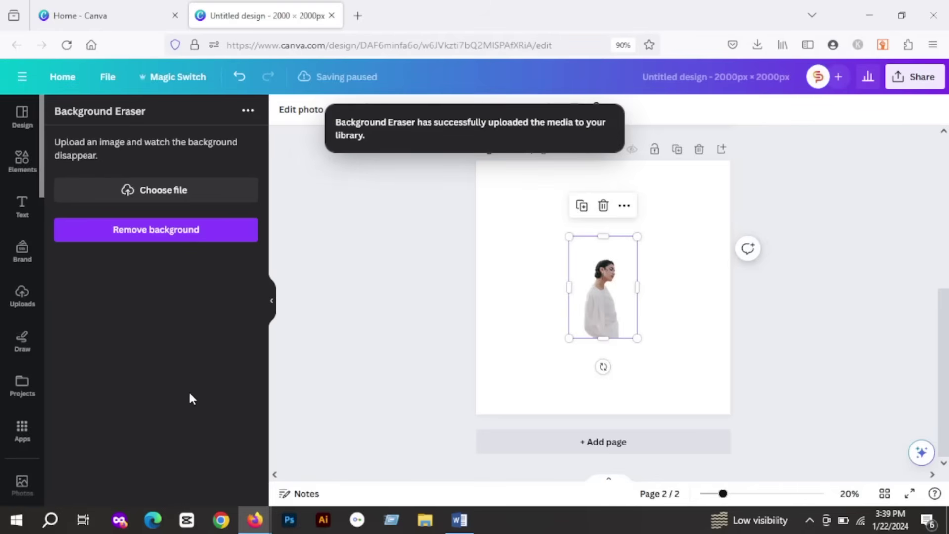
- Enlarge the cut-out woman to the page height and make page 2's background peach
left_click_drag(637, 338, 600, 417)
left_click(348, 131)
left_click(284, 109)
left_click(68, 219)
- Change the page background colour to yellow for the added third page
left_click(390, 250)
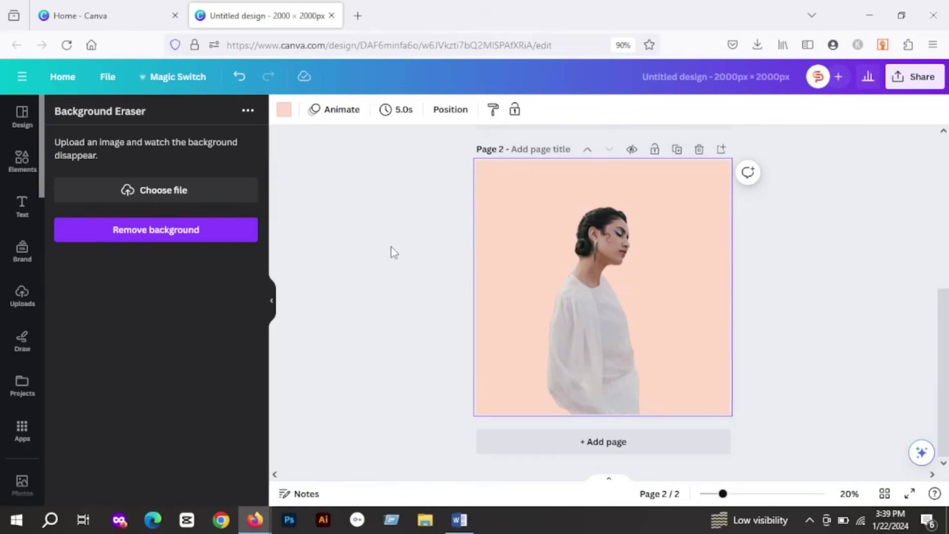
left_click(284, 109)
left_click(172, 186)
left_click(359, 195)
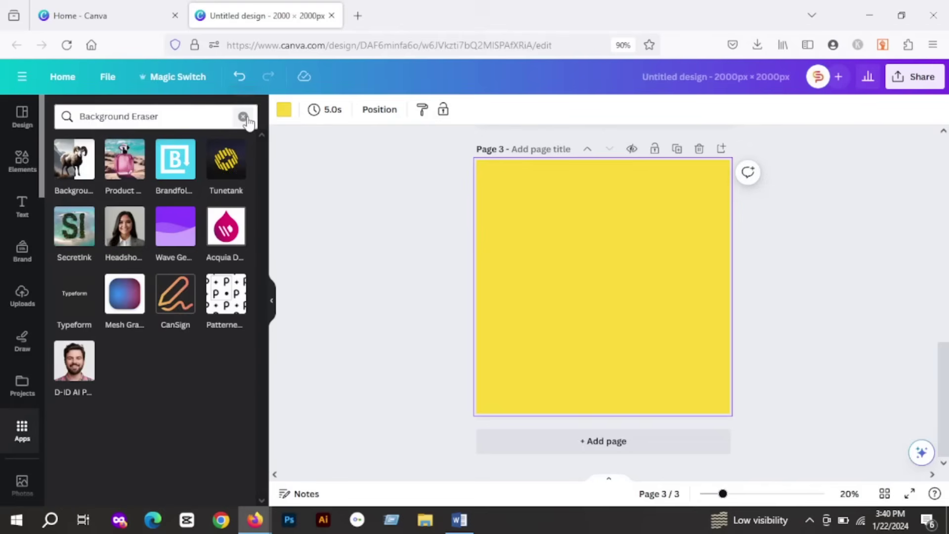
- Find and open the Cartoonify app from Apps
left_click(243, 116)
type("cartoon")
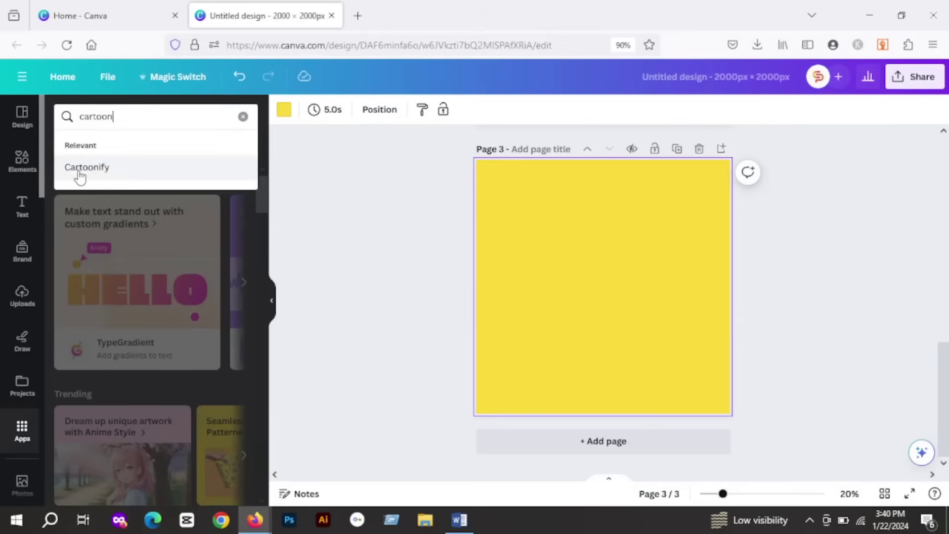
left_click(80, 168)
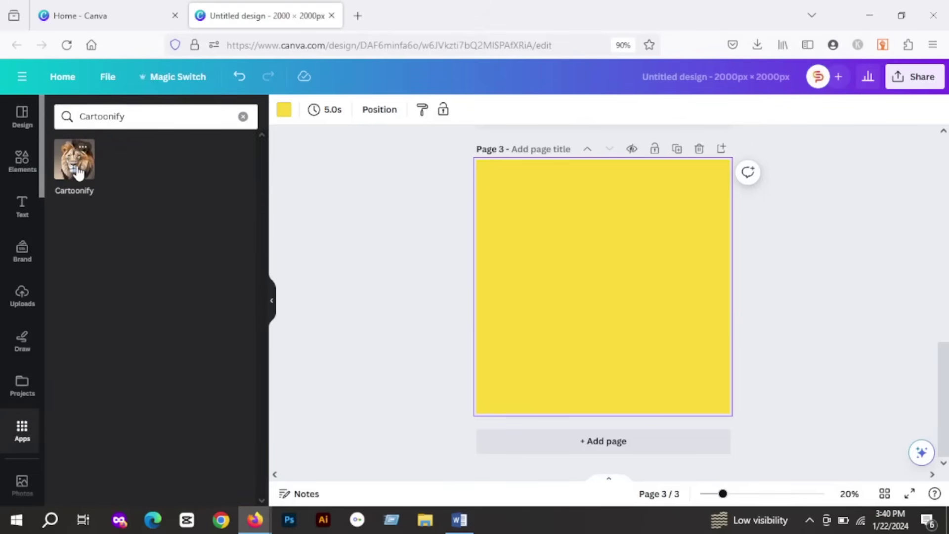
left_click(76, 163)
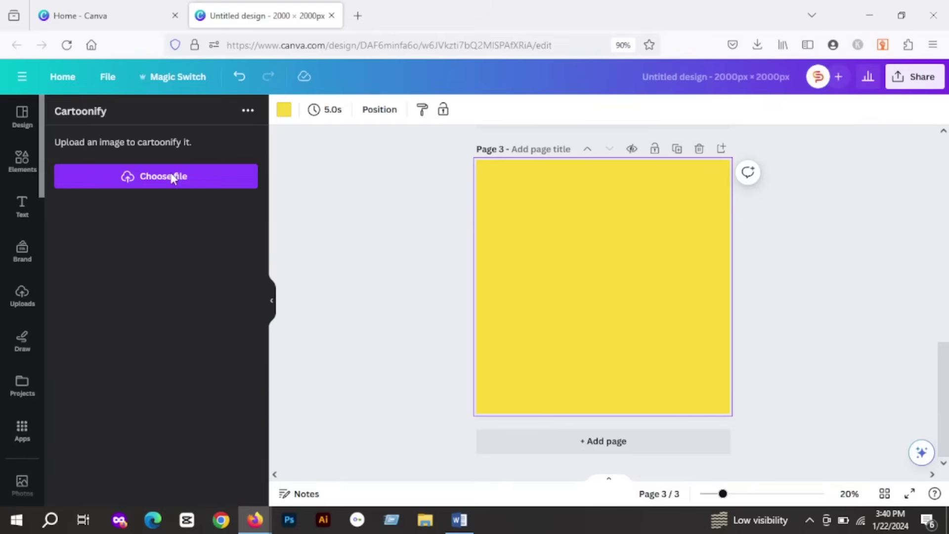
- Cartoonify the man's street photo from New folder and insert it on page 3
left_click(148, 188)
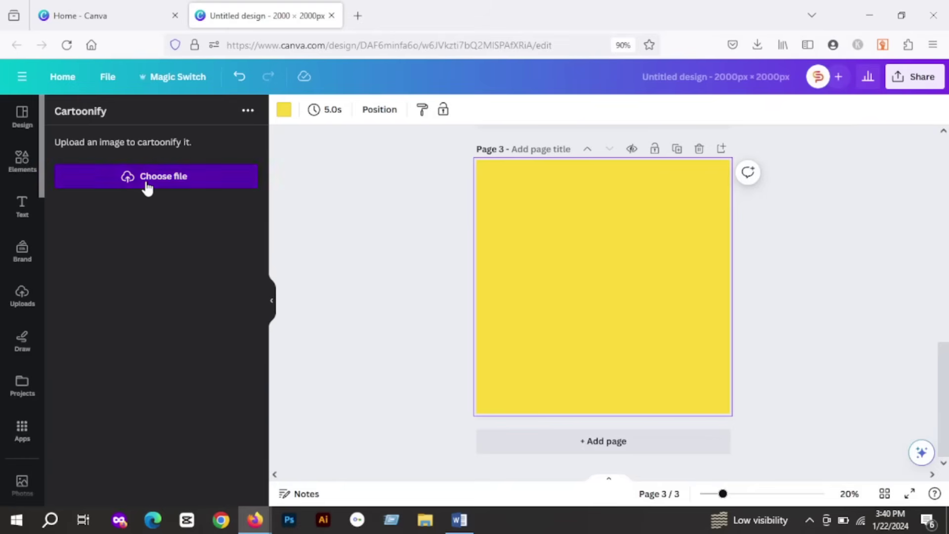
double_click(148, 99)
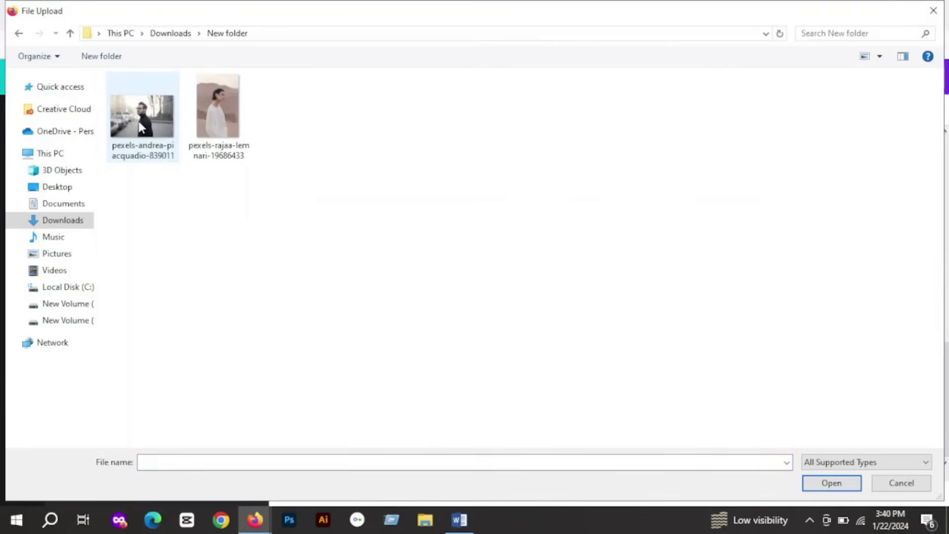
scroll(267, 415, "up", 2, "ctrl")
double_click(180, 203)
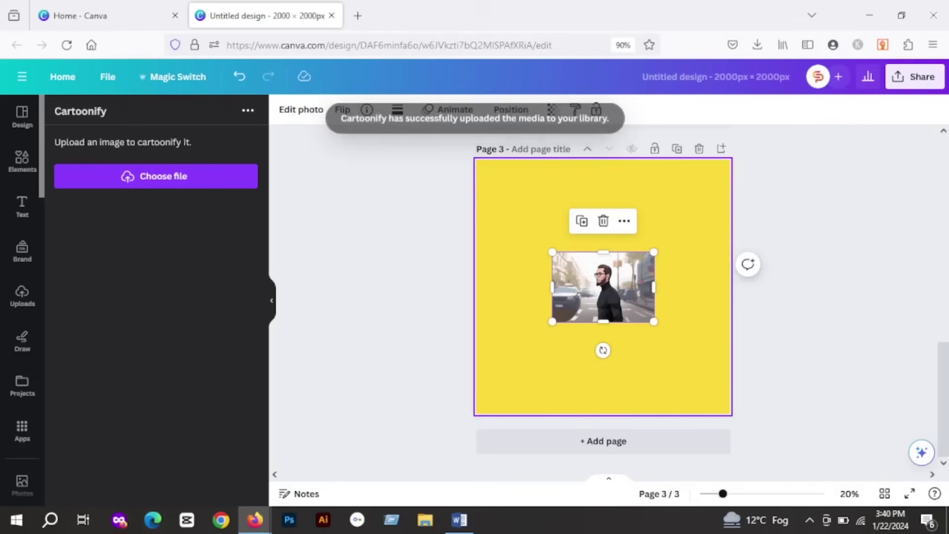
- Enlarge the cartoon man and trim its left and right sides to 2000 × 2000
left_click_drag(654, 322, 800, 415)
left_click(848, 303)
left_click(613, 300)
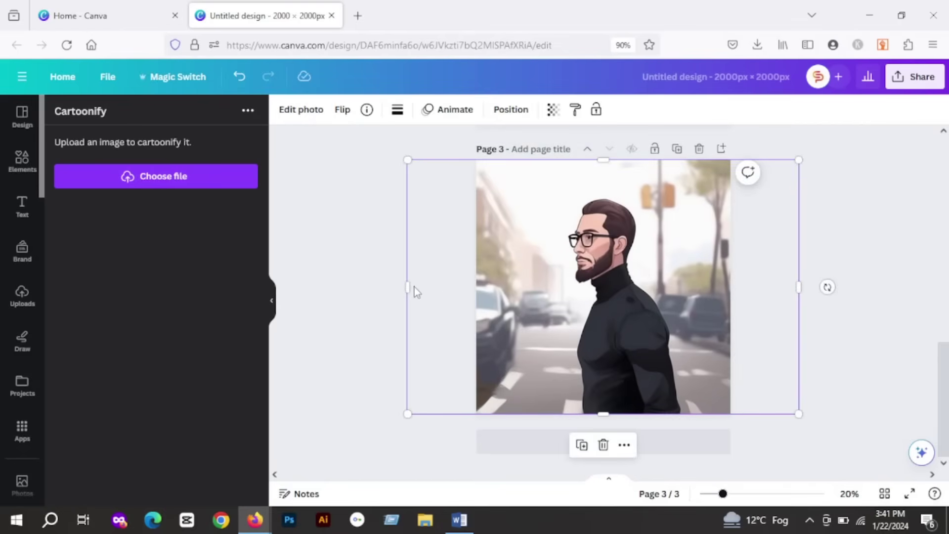
left_click_drag(408, 288, 475, 296)
left_click_drag(798, 287, 731, 287)
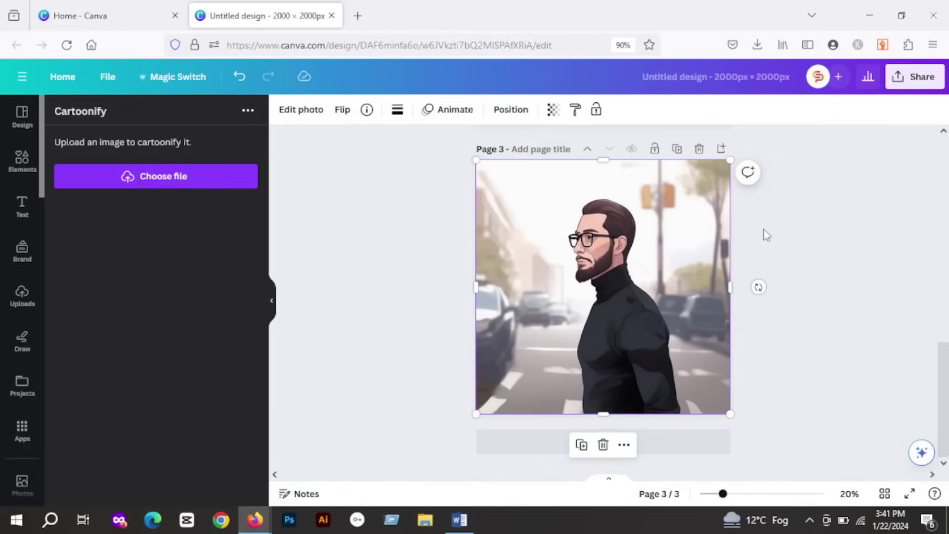
left_click(765, 234)
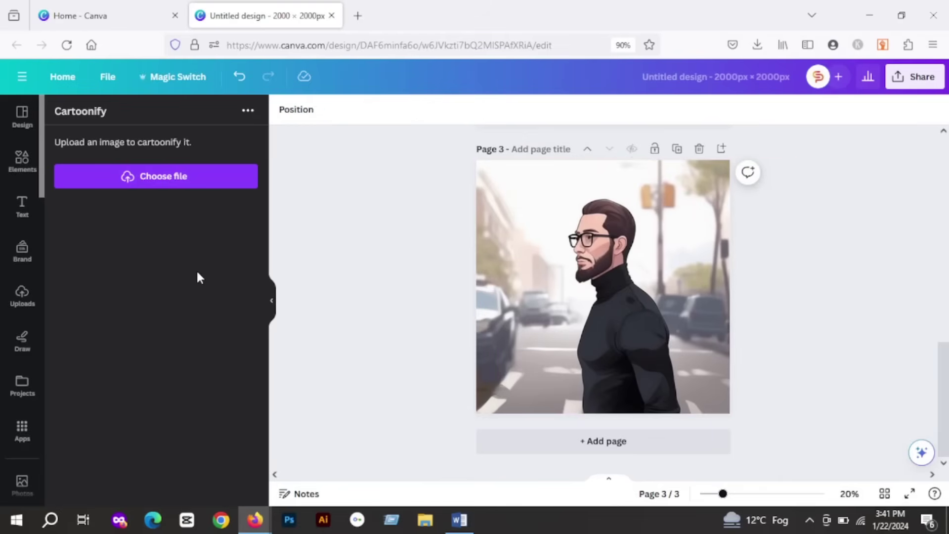